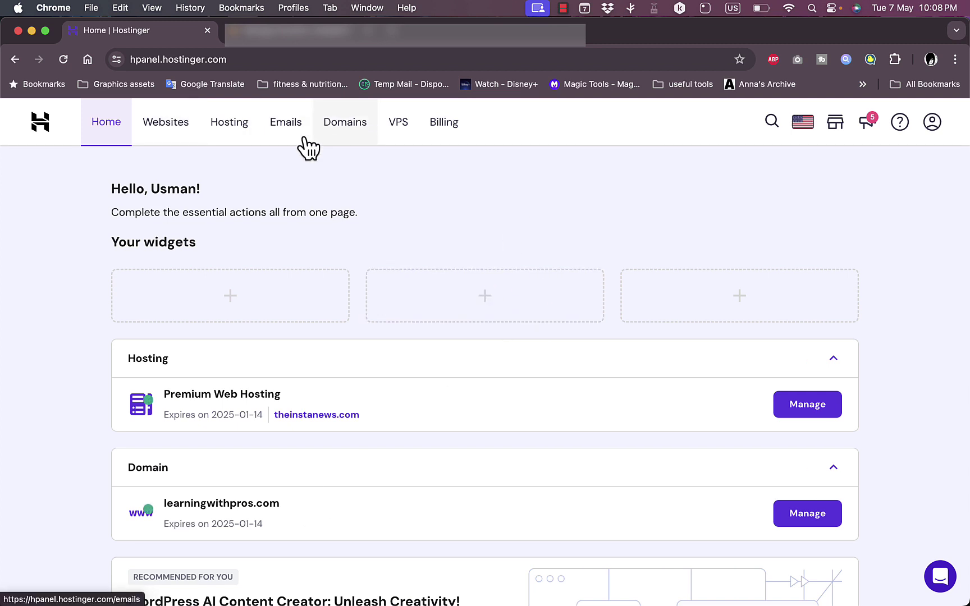
# Step: Go to the websites list and dismiss the notice about starring websites
pyautogui.click(166, 133)
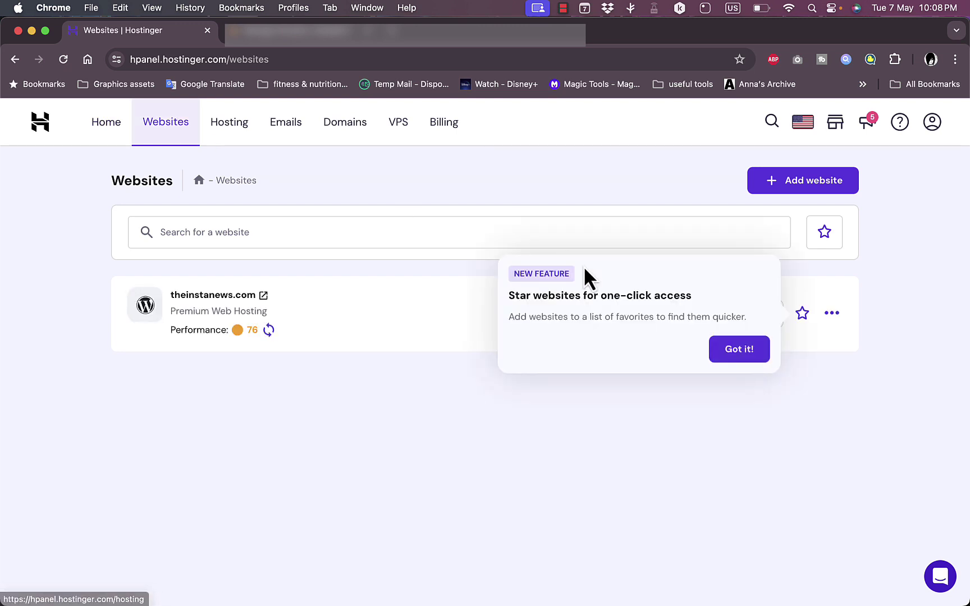
pyautogui.click(739, 348)
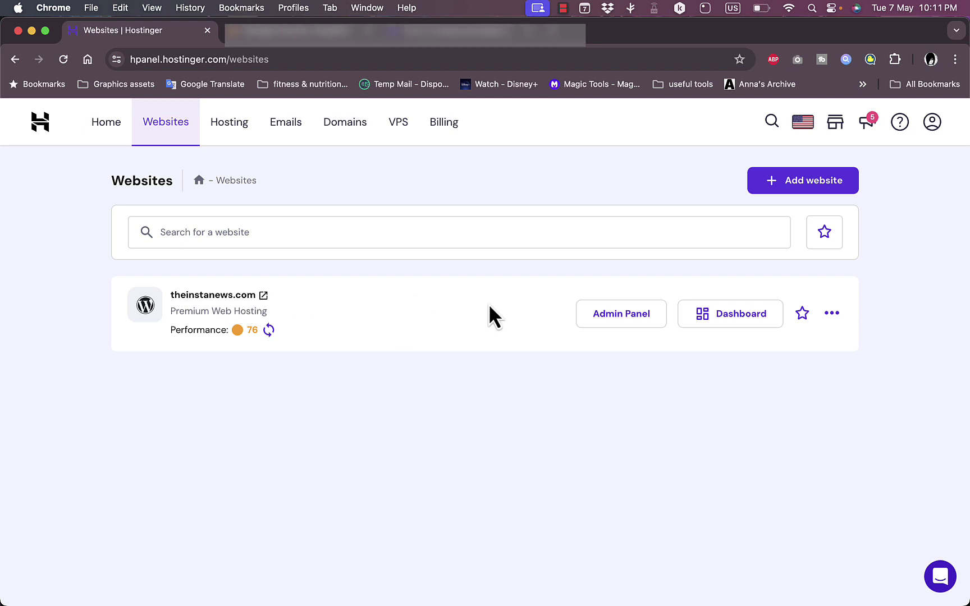
# Step: Open the theinstanews.com dashboard and expand the Domains section in the sidebar
pyautogui.click(730, 313)
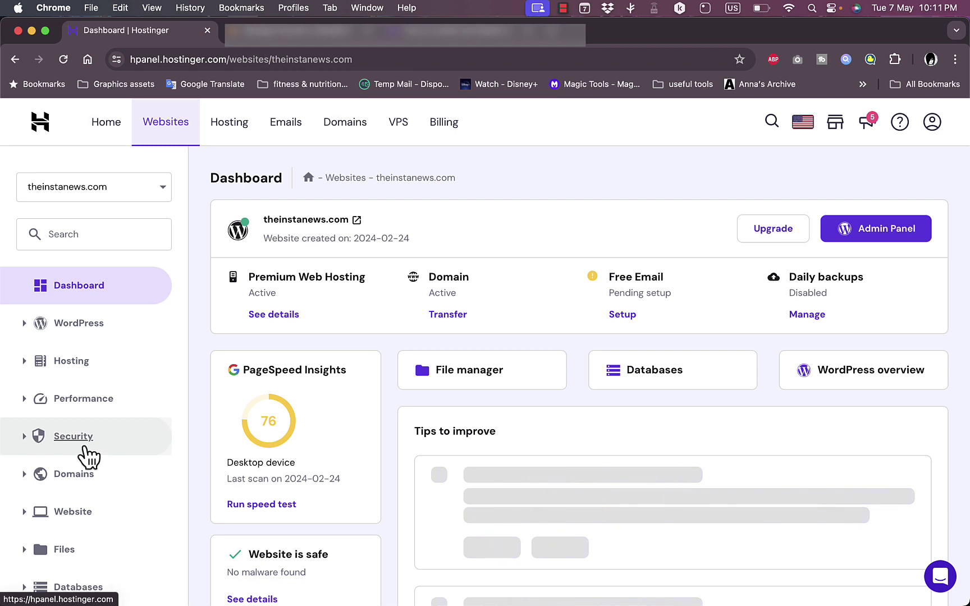
pyautogui.click(73, 476)
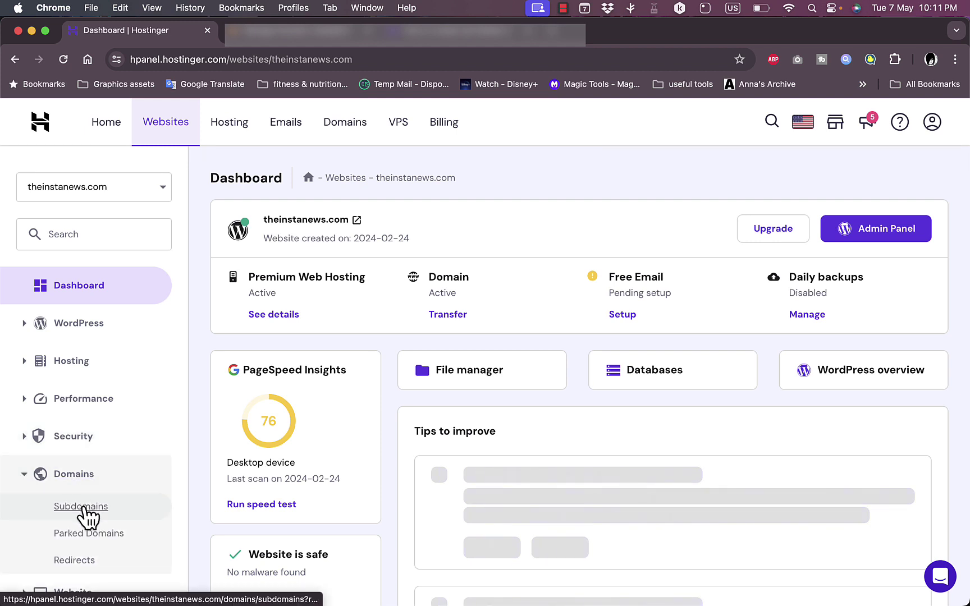
# Step: On the Subdomains page, enter 'support' as the subdomain name, leaving custom folder unchecked
pyautogui.click(86, 515)
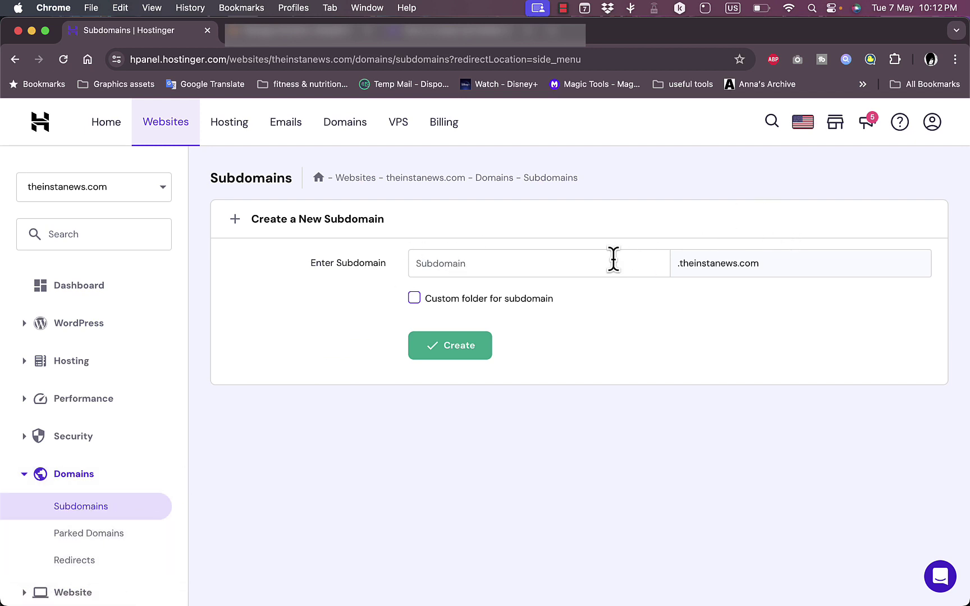
pyautogui.click(541, 265)
pyautogui.write('help')
pyautogui.doubleClick(443, 265)
pyautogui.write('sup')
pyautogui.write('port')
pyautogui.click(453, 346)
# Step: Submit creation of the support.theinstanews.com subdomain
pyautogui.click(452, 349)
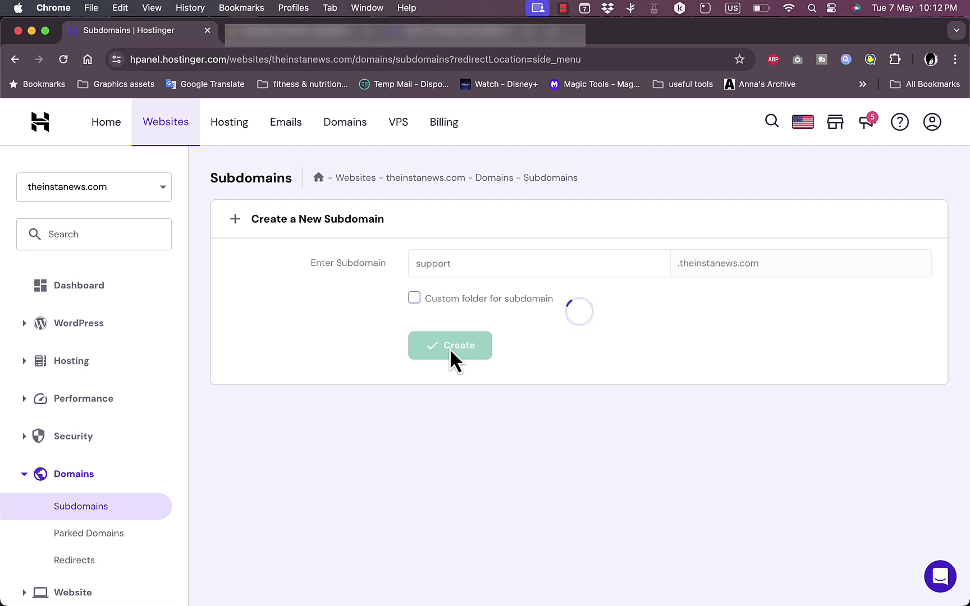